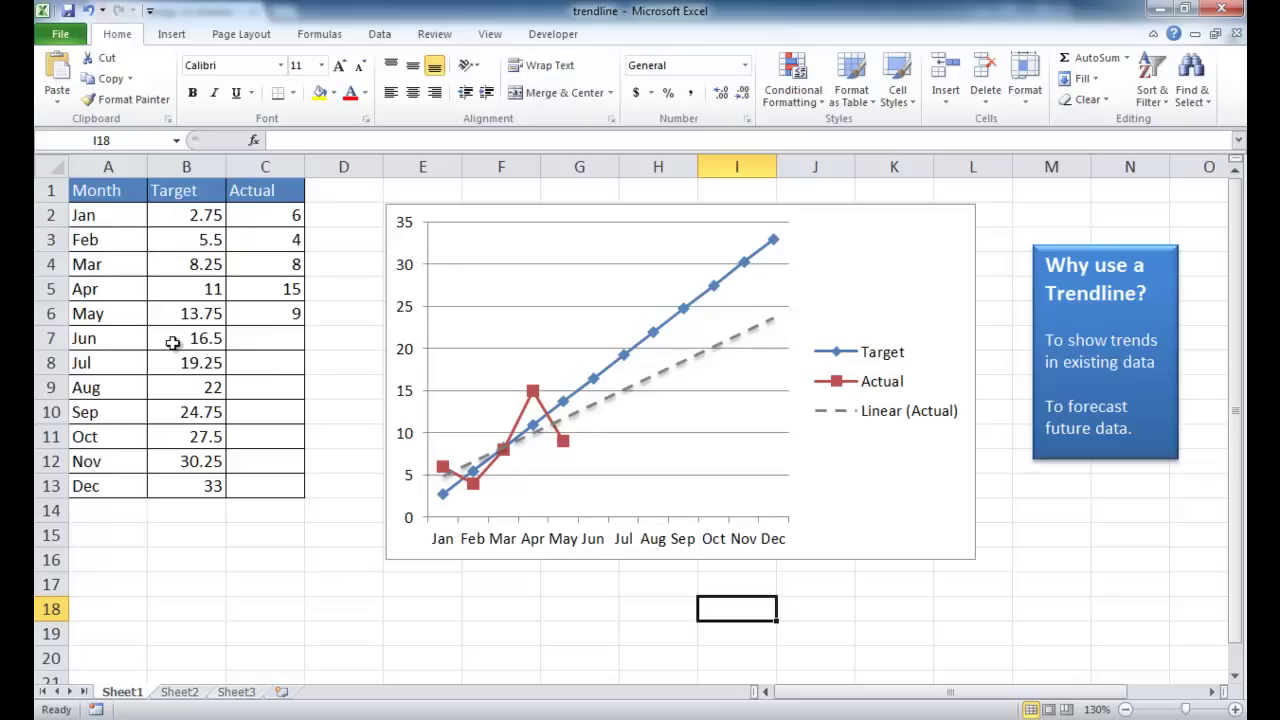
Step: Copy the A1:C13 Month/Target/Actual table from Sheet1 into Sheet2, then select A1:B13
drag(101, 192, 230, 479)
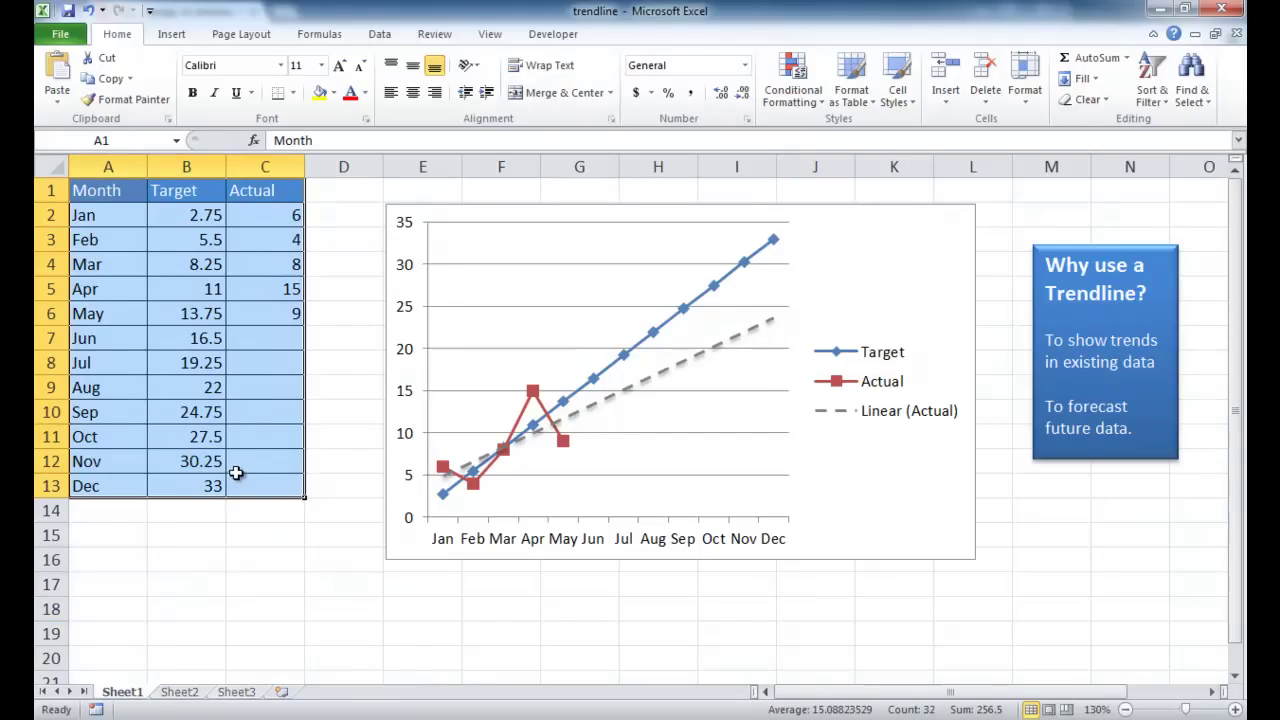
key(ctrl+c)
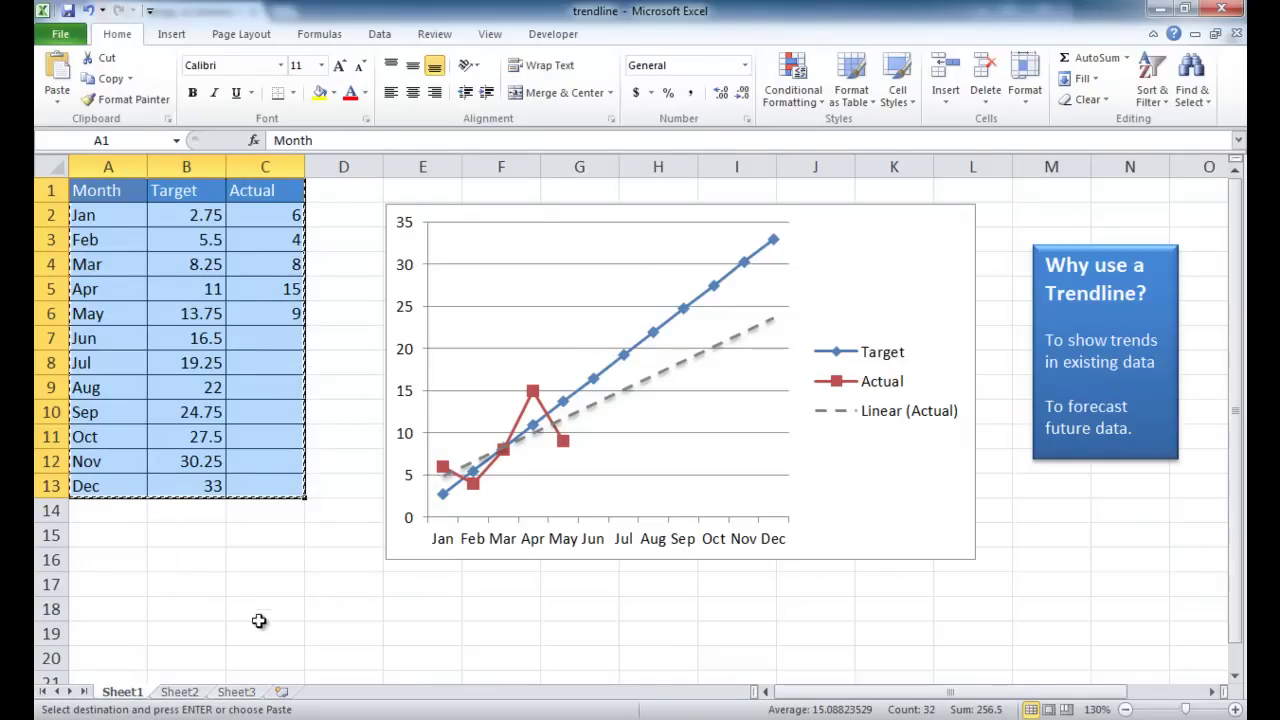
click(190, 690)
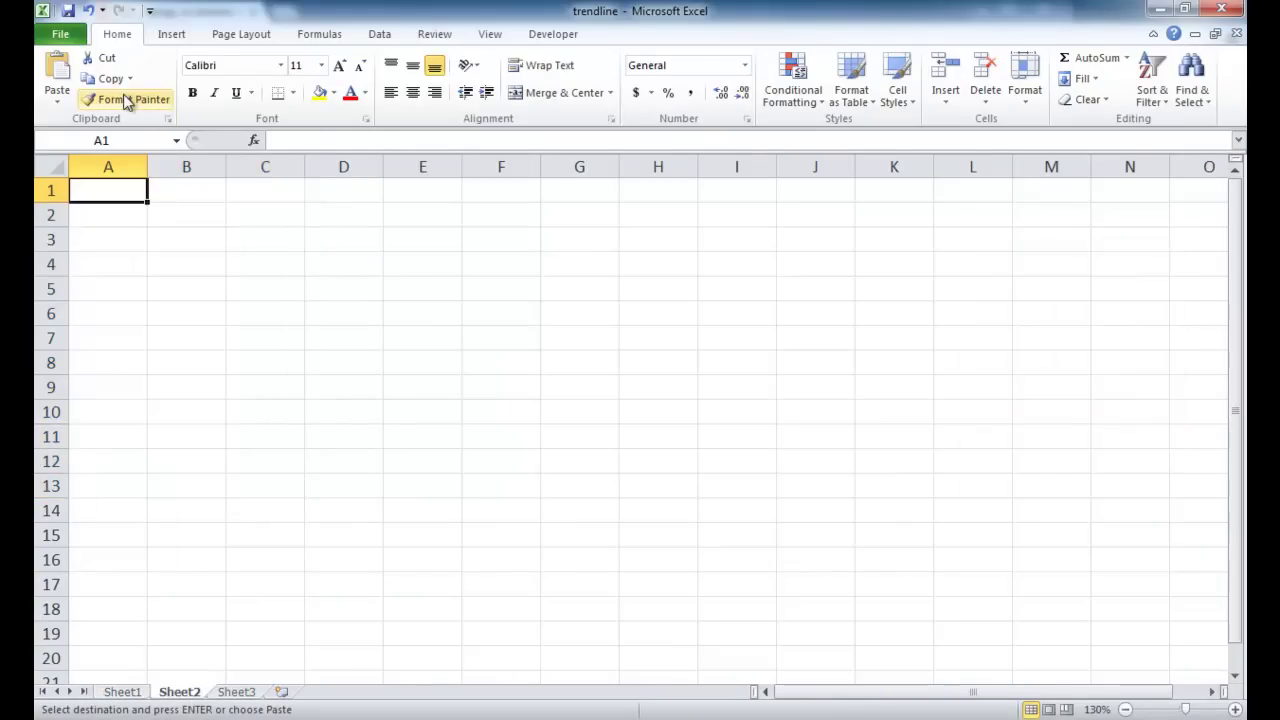
key(ctrl+v)
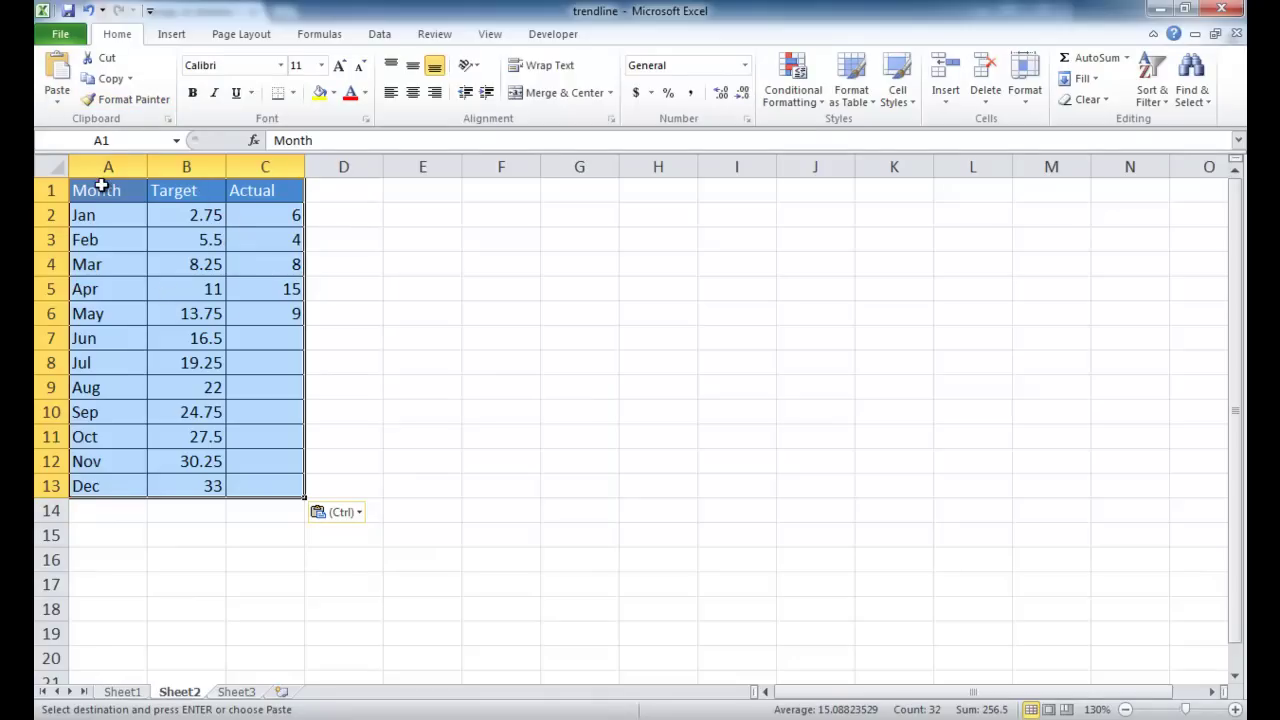
drag(101, 186, 221, 484)
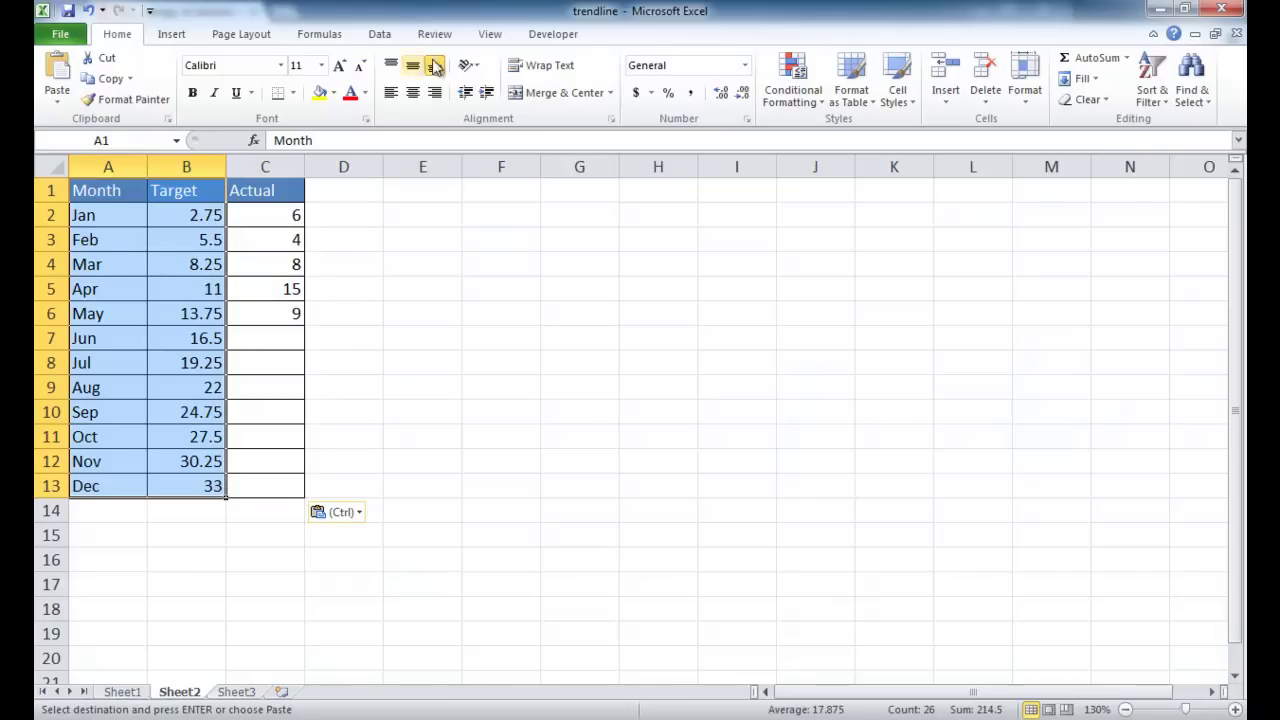
Step: Insert a Line with Markers chart of Target by month and place it beside the table
click(171, 34)
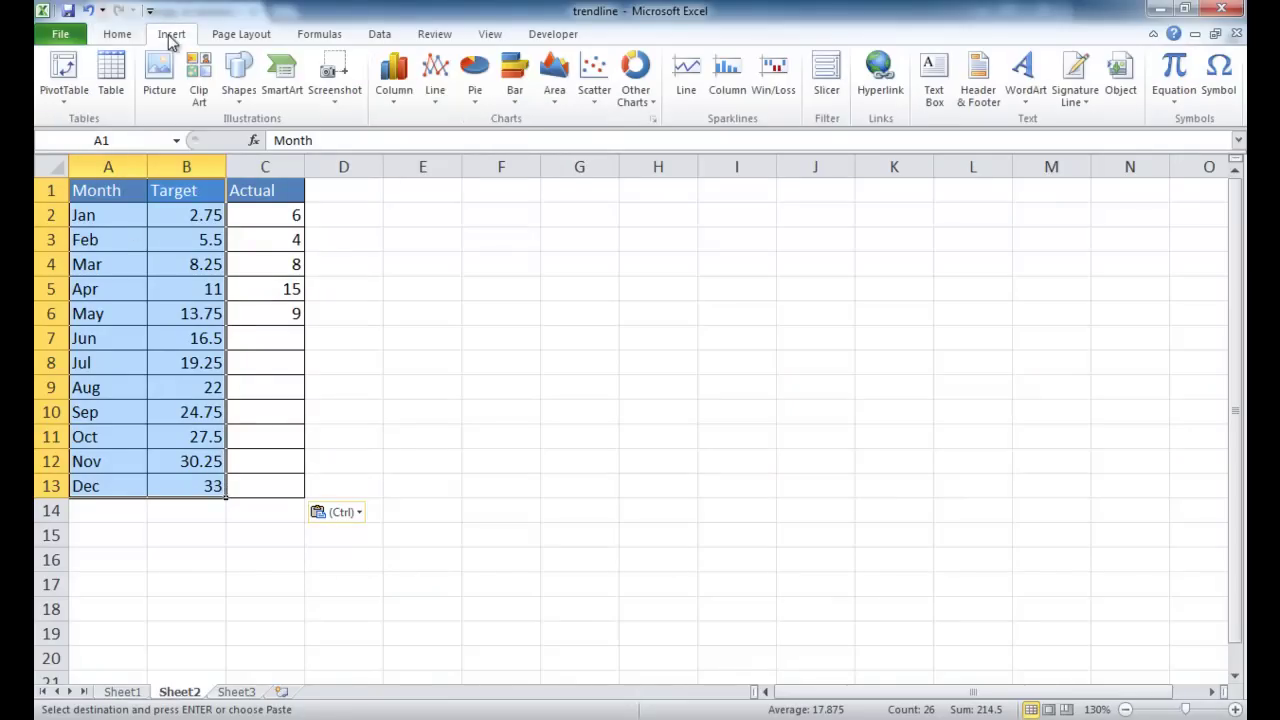
click(436, 80)
click(443, 206)
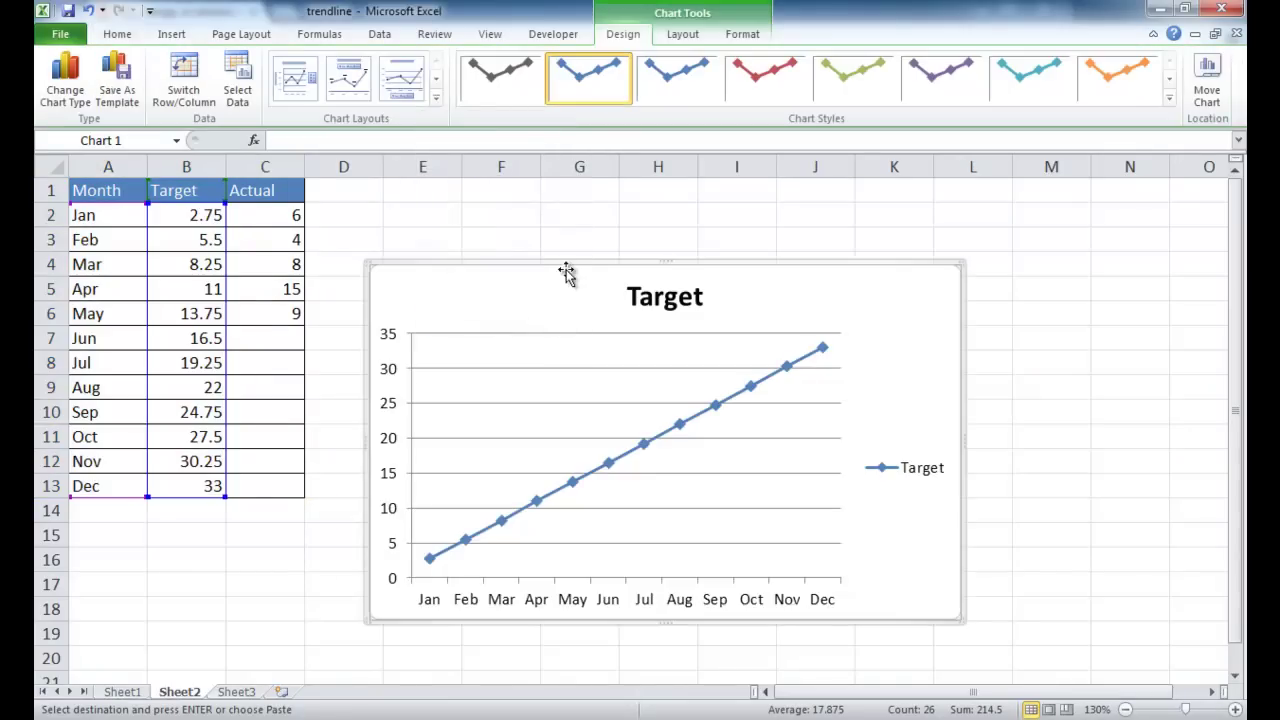
drag(566, 265, 542, 208)
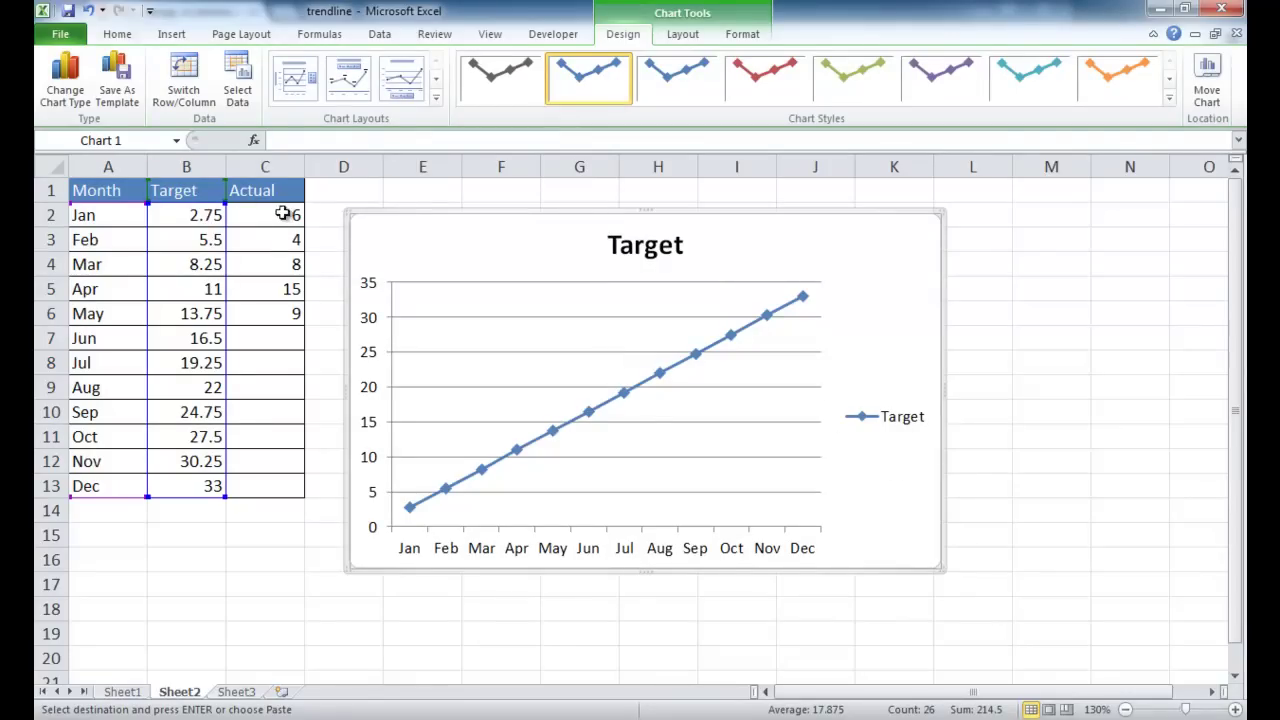
Step: Copy the Actual column C1:C13 and paste it into the chart as a second series
drag(260, 193, 283, 481)
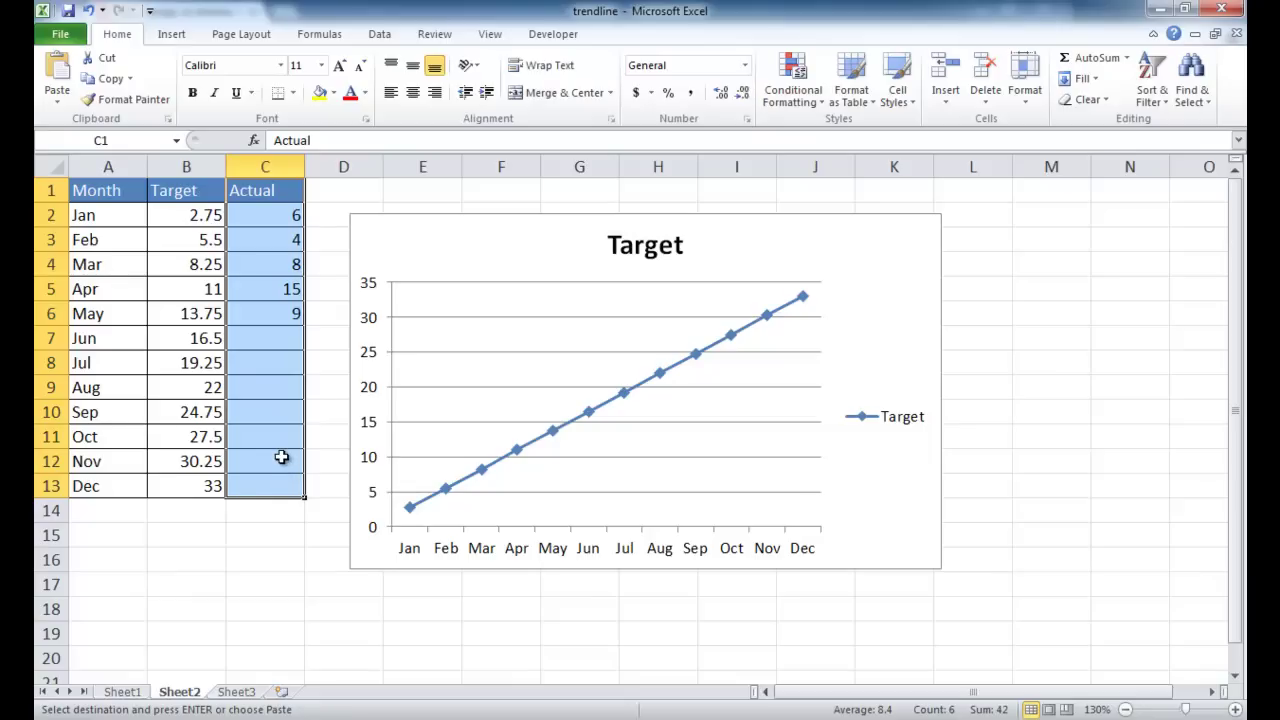
click(443, 373)
key(ctrl+v)
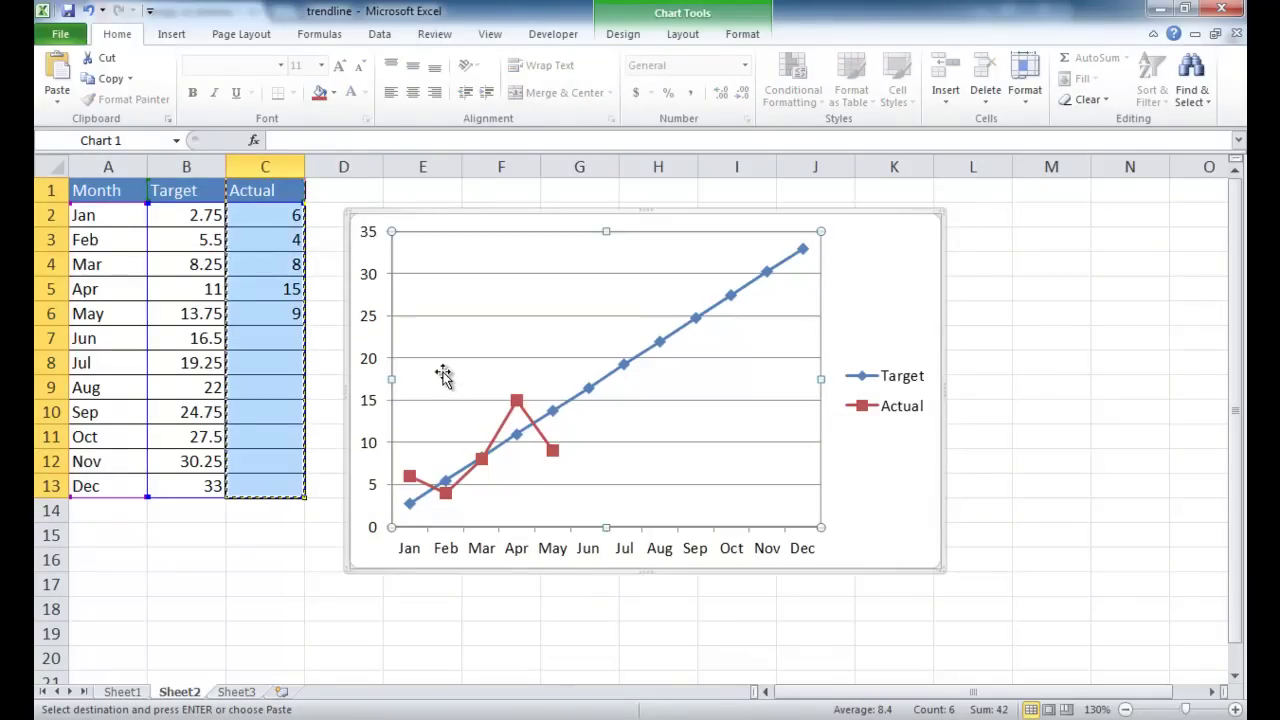
Step: Add a linear trendline to the Actual series and move the Format Trendline dialog off the chart
click(518, 406)
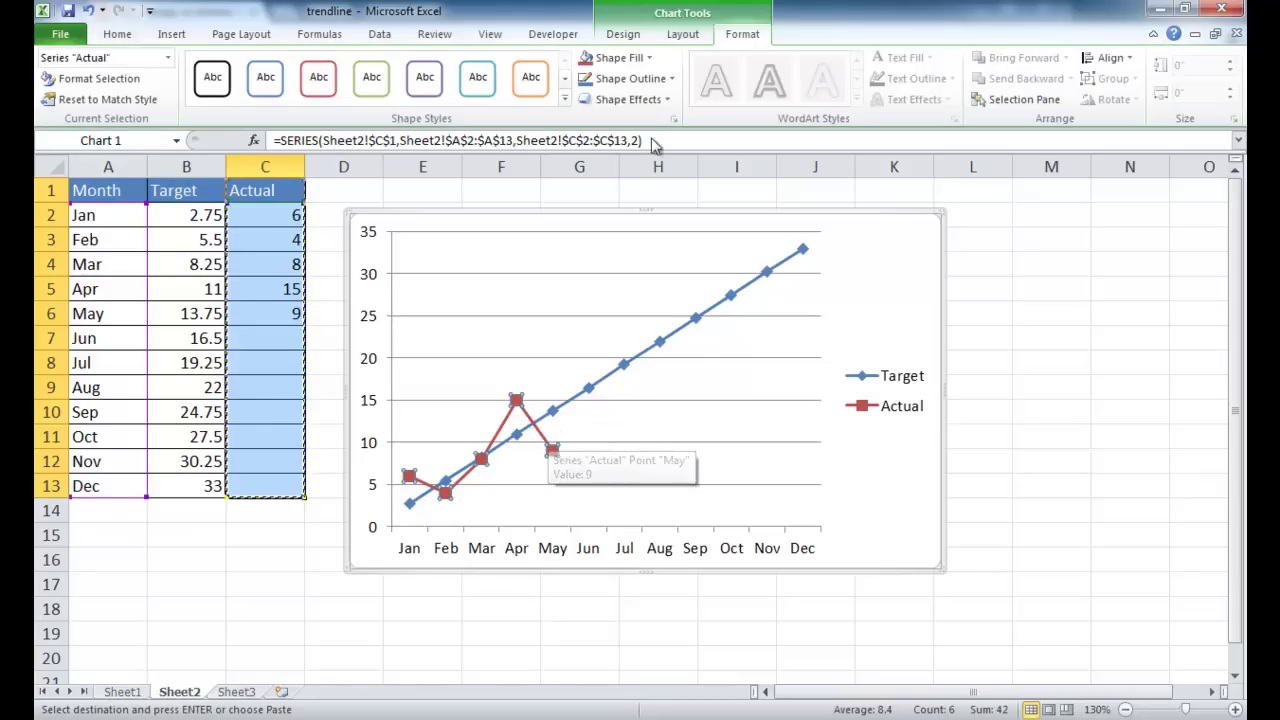
click(684, 37)
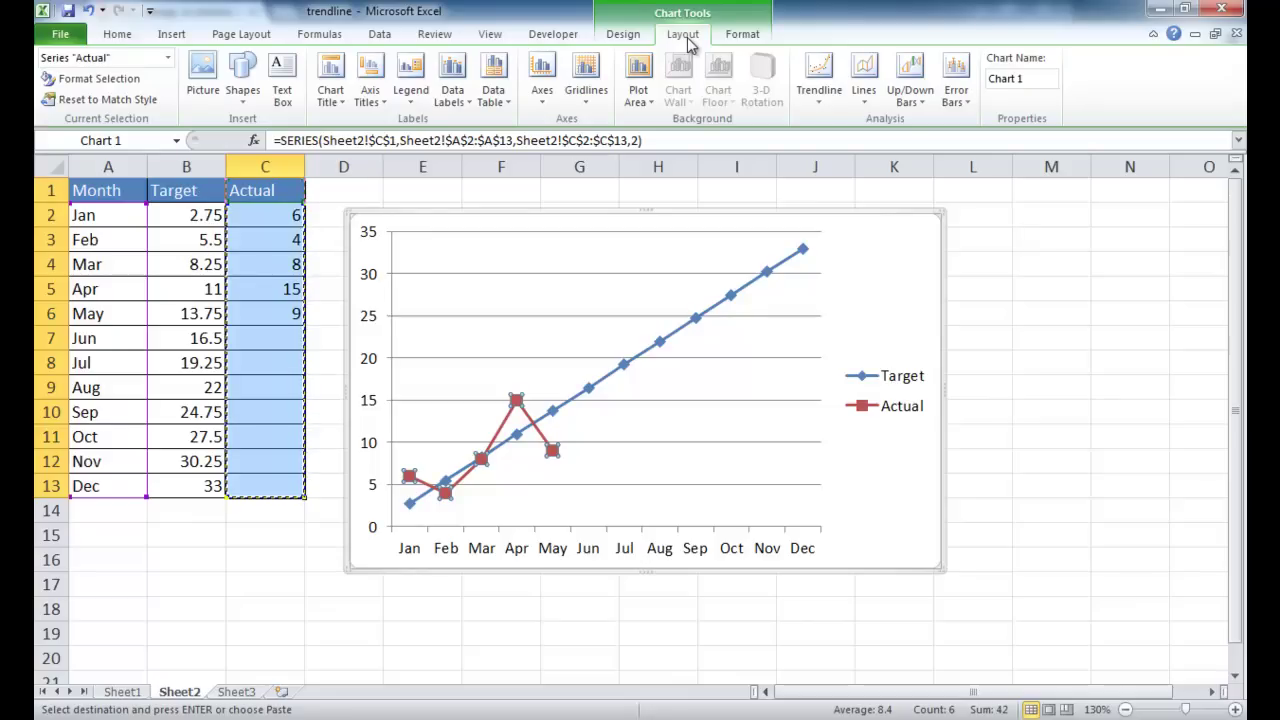
click(818, 100)
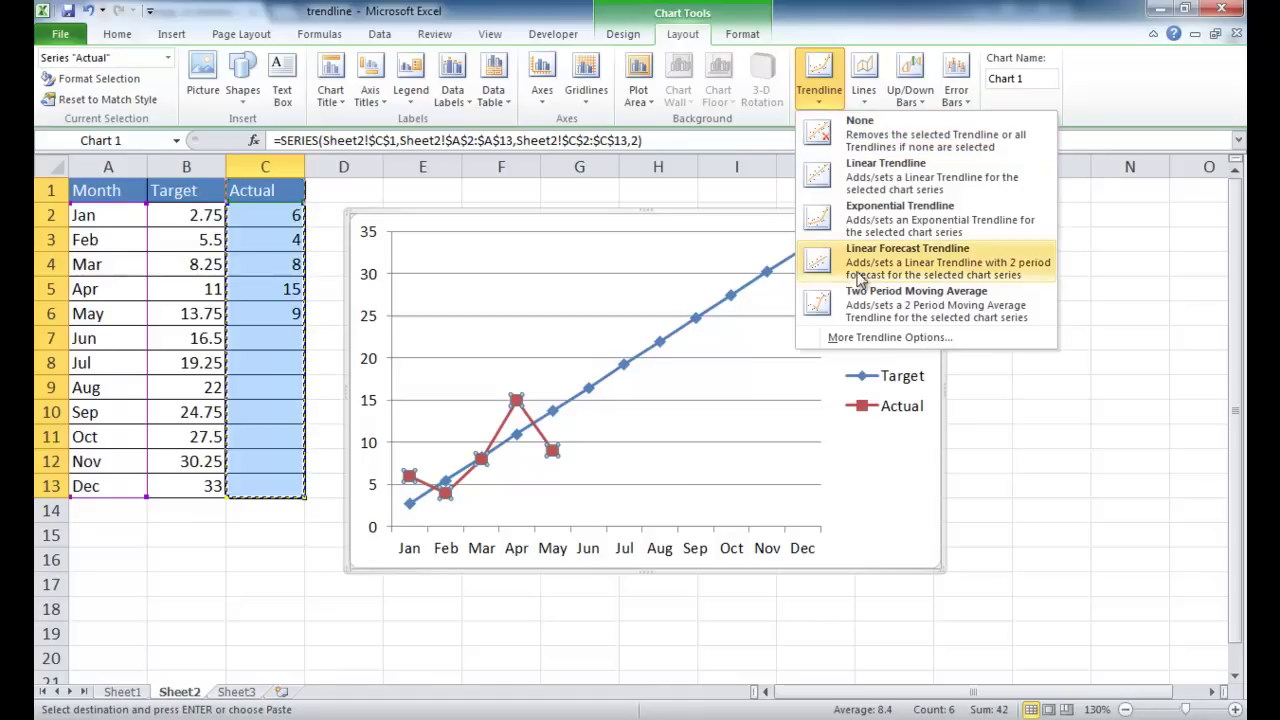
right_click(557, 458)
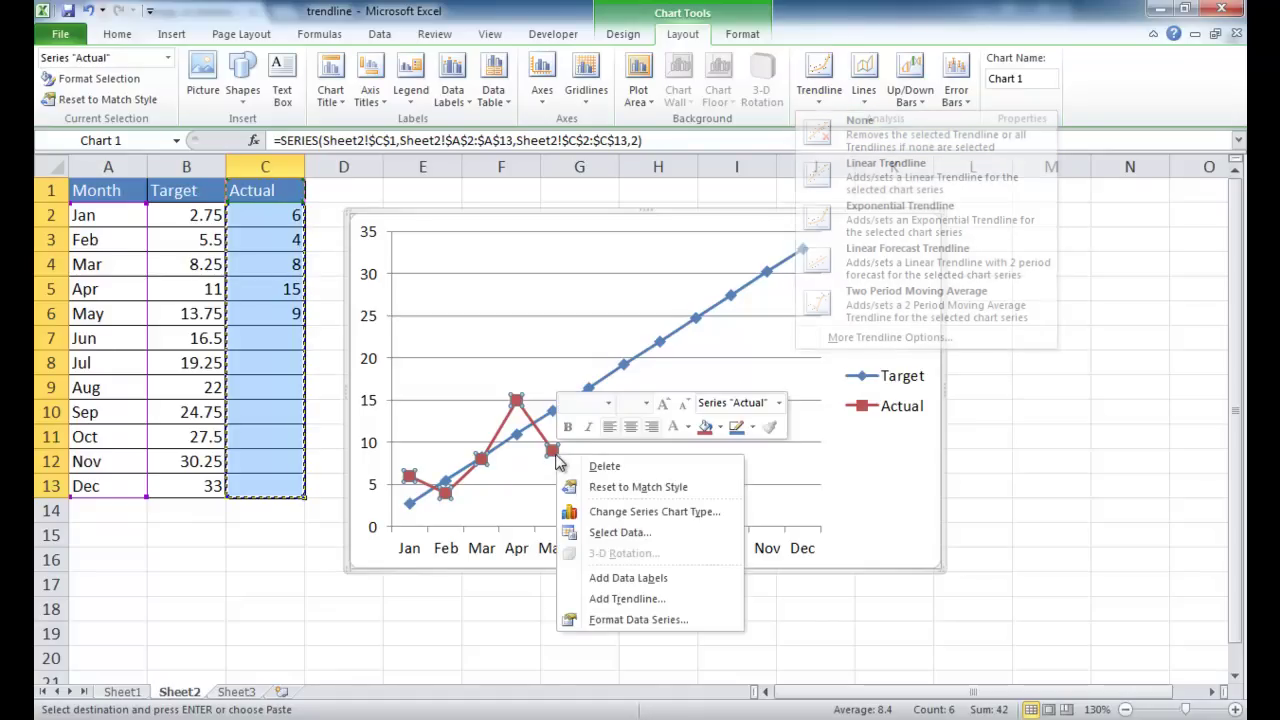
click(628, 599)
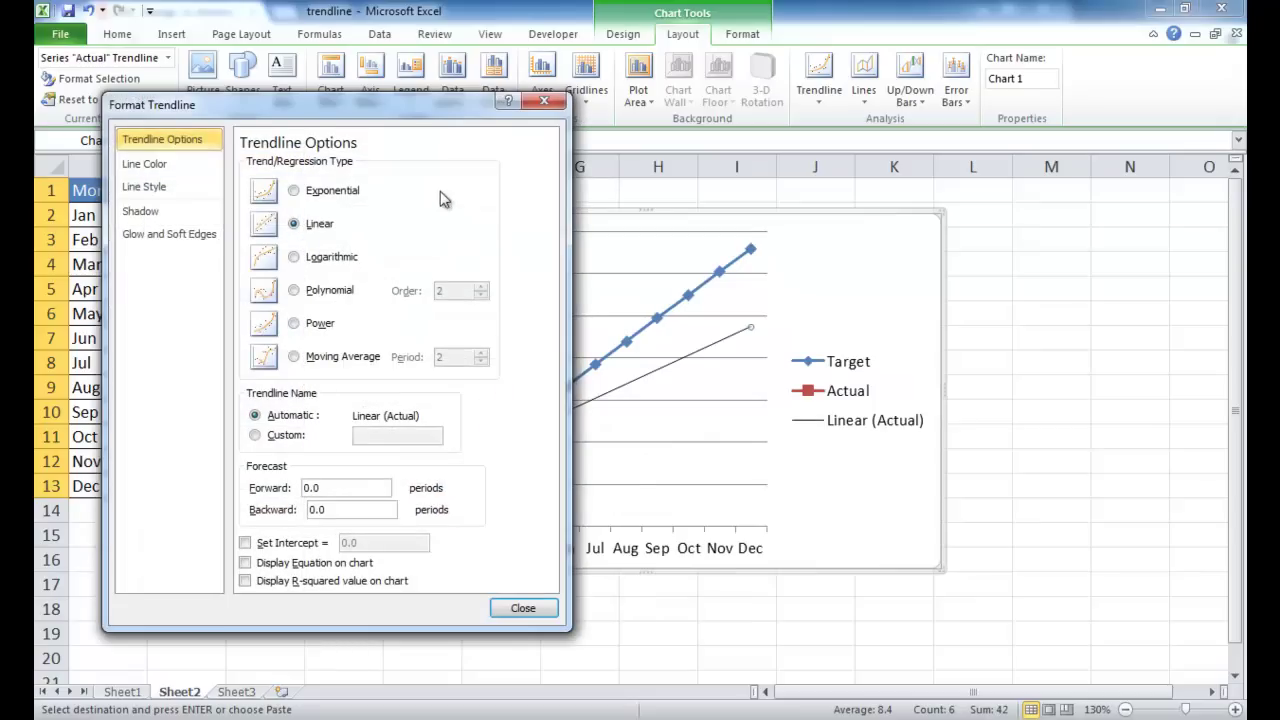
drag(363, 109, 1017, 117)
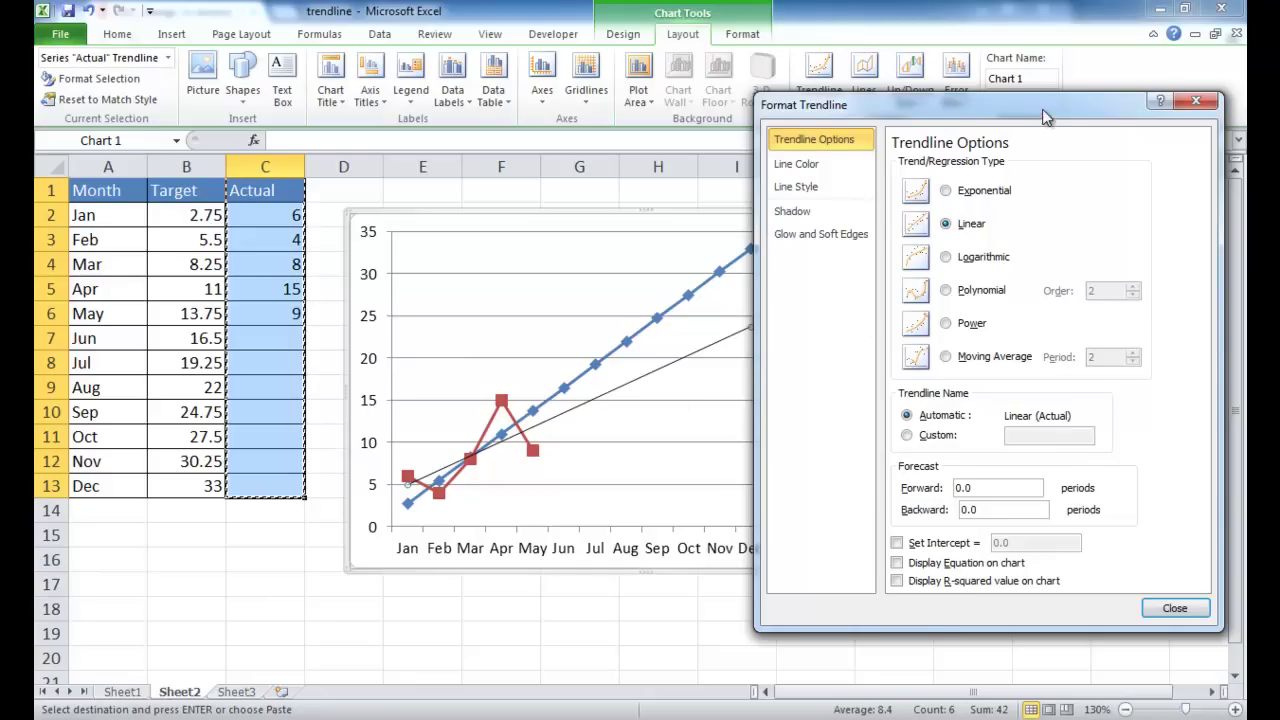
drag(1043, 117, 1051, 127)
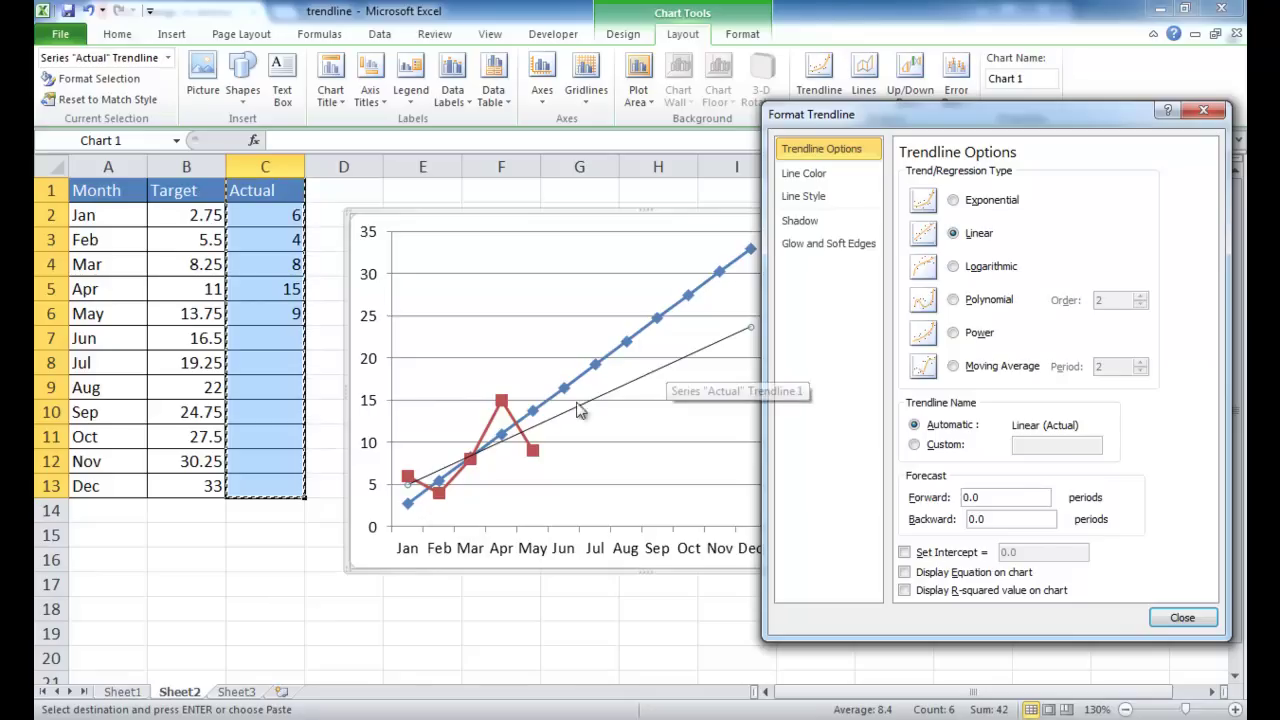
Step: Give the trendline a solid grey line colour
click(816, 175)
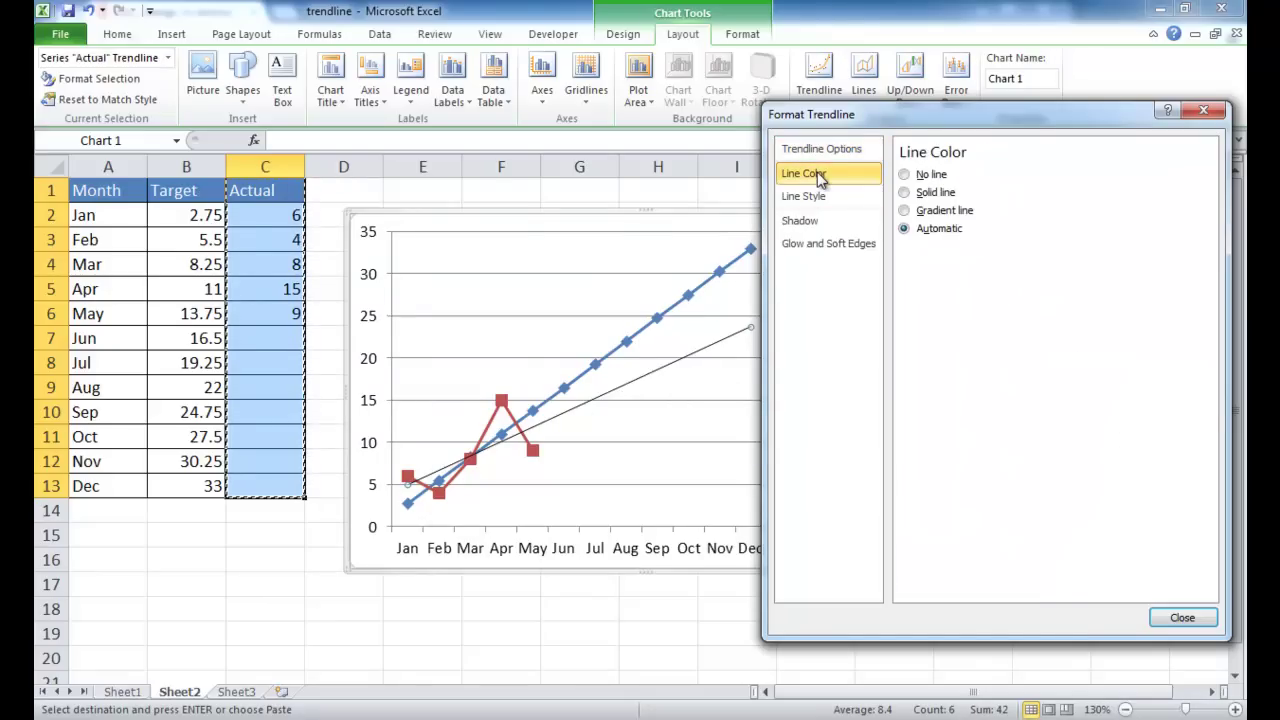
click(932, 199)
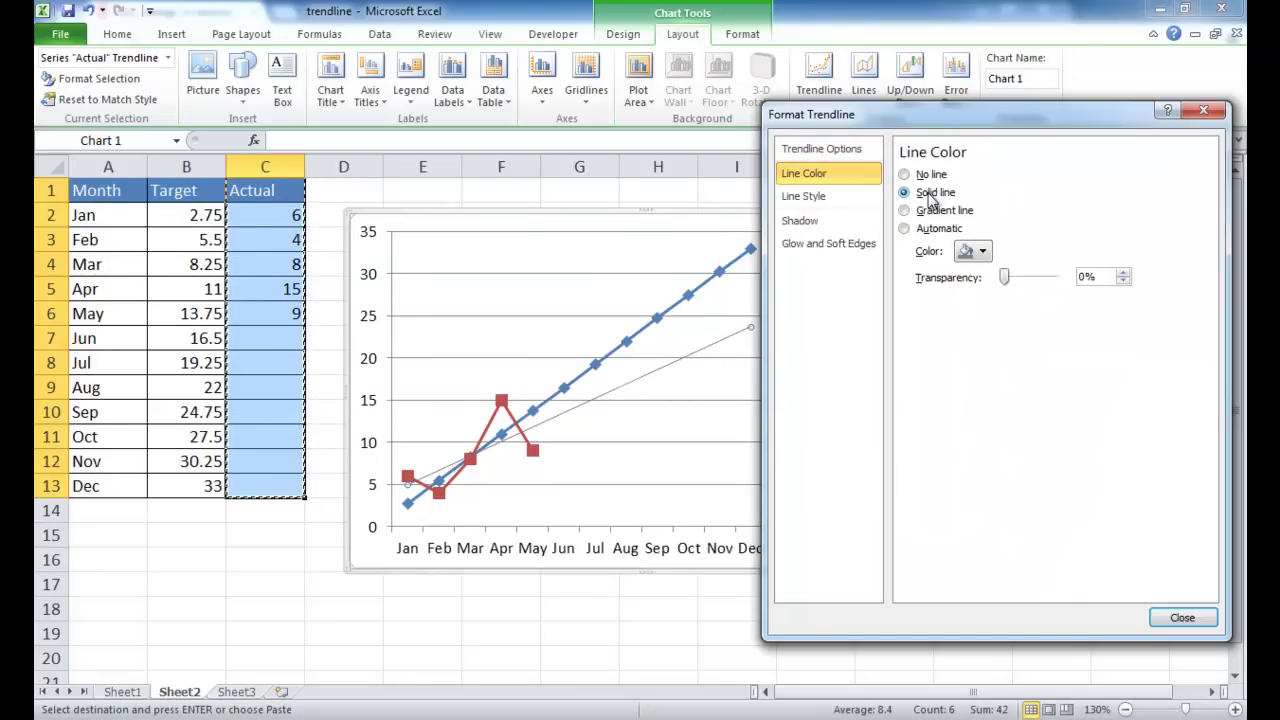
click(968, 254)
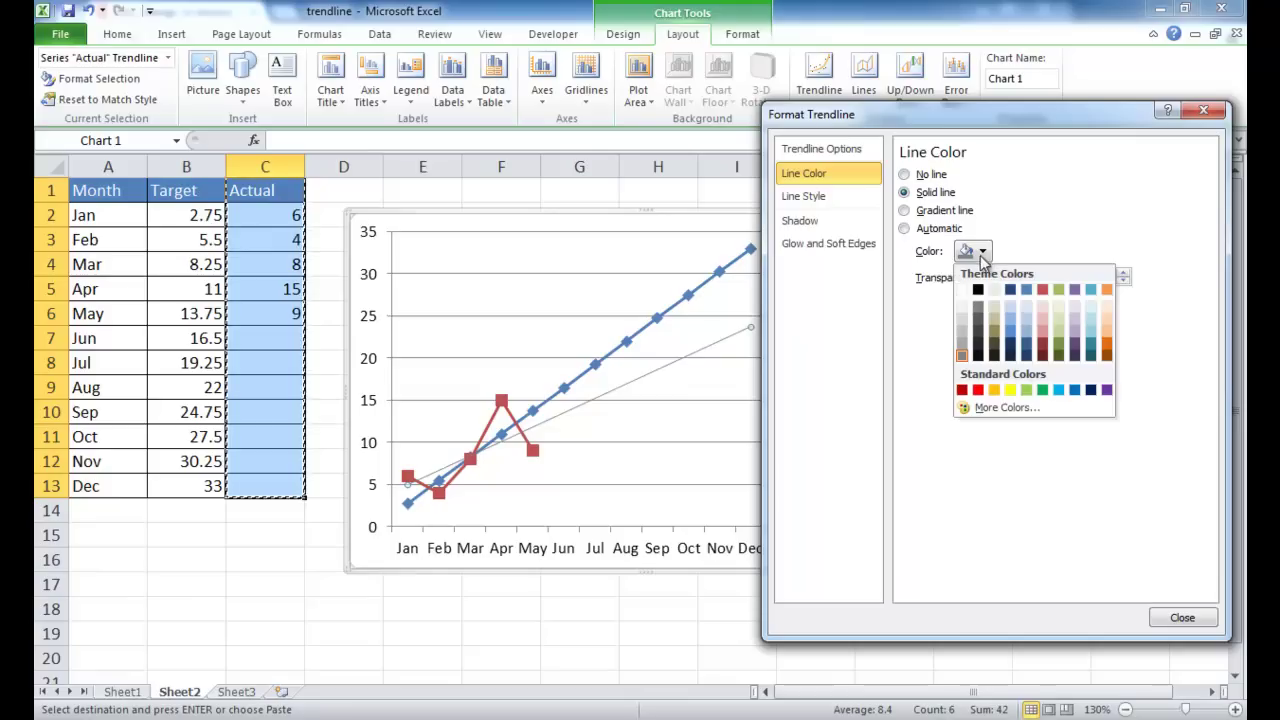
click(963, 350)
drag(1183, 114, 1068, 100)
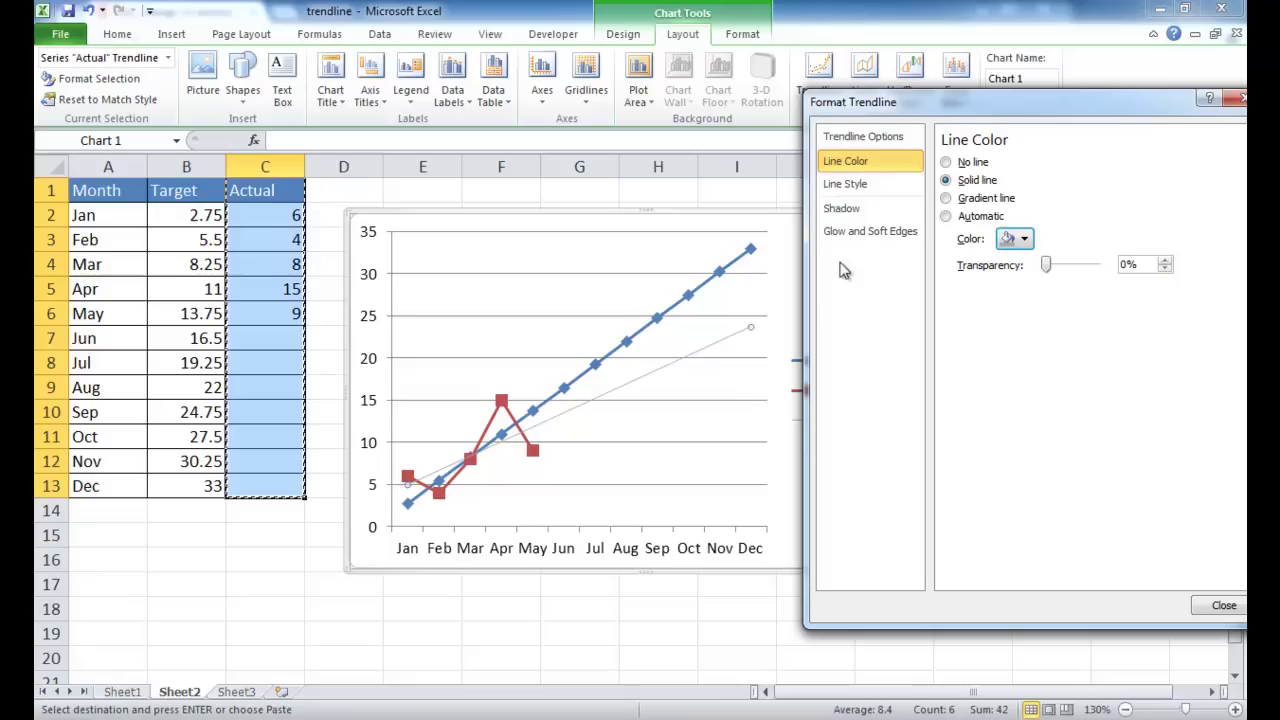
Step: Set the trendline width to 1.75 pt with a dashed dash type, then close the dialog
click(845, 183)
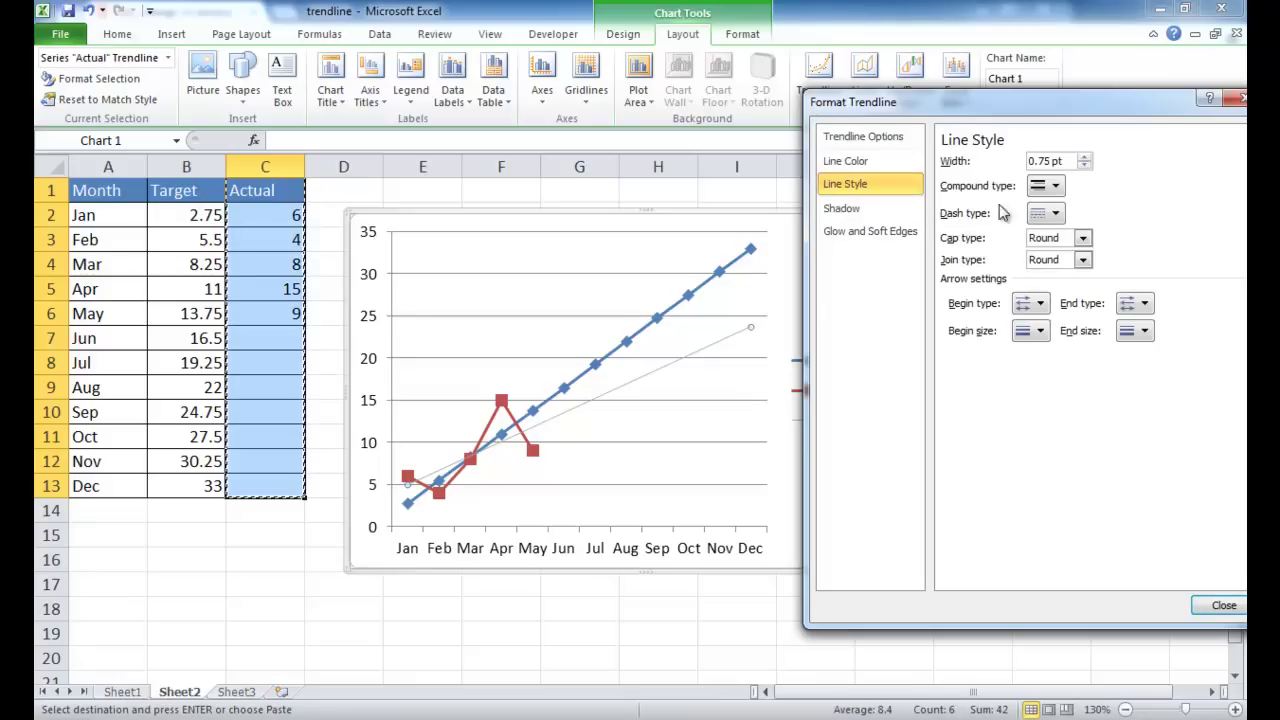
click(1085, 158)
click(1085, 158)
click(1085, 158)
click(1085, 158)
click(1057, 215)
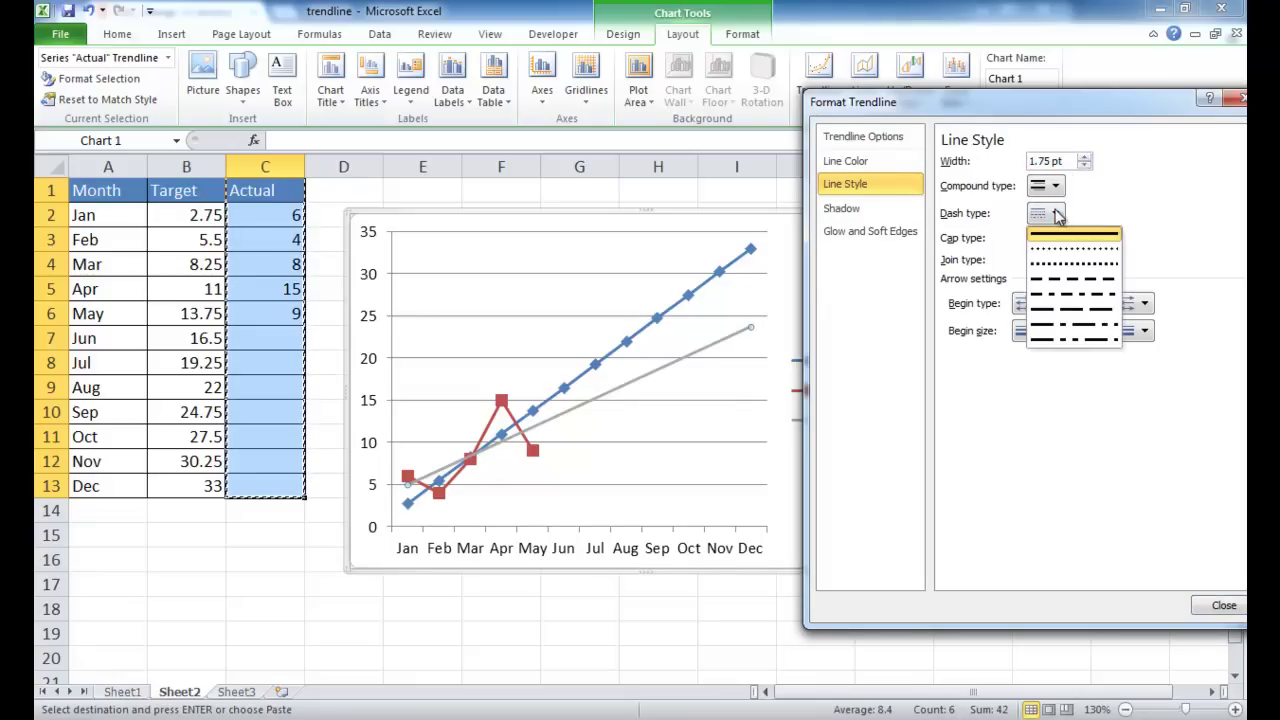
click(1057, 281)
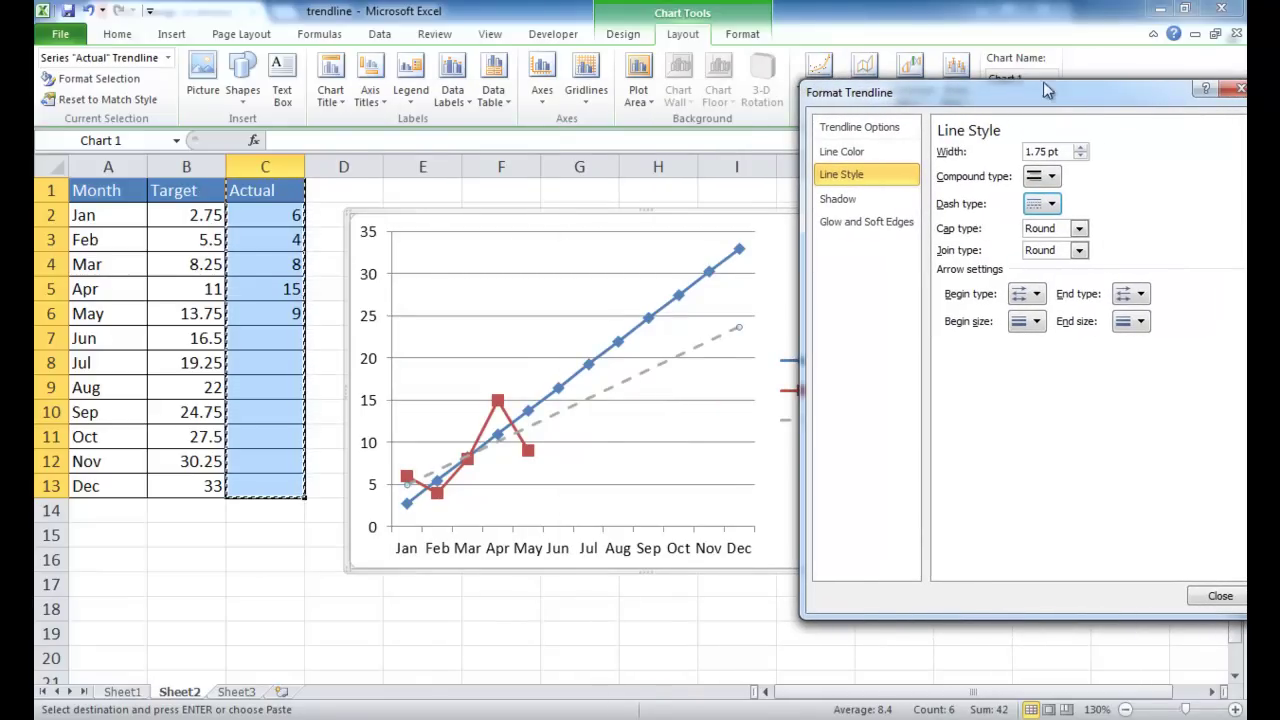
click(1190, 588)
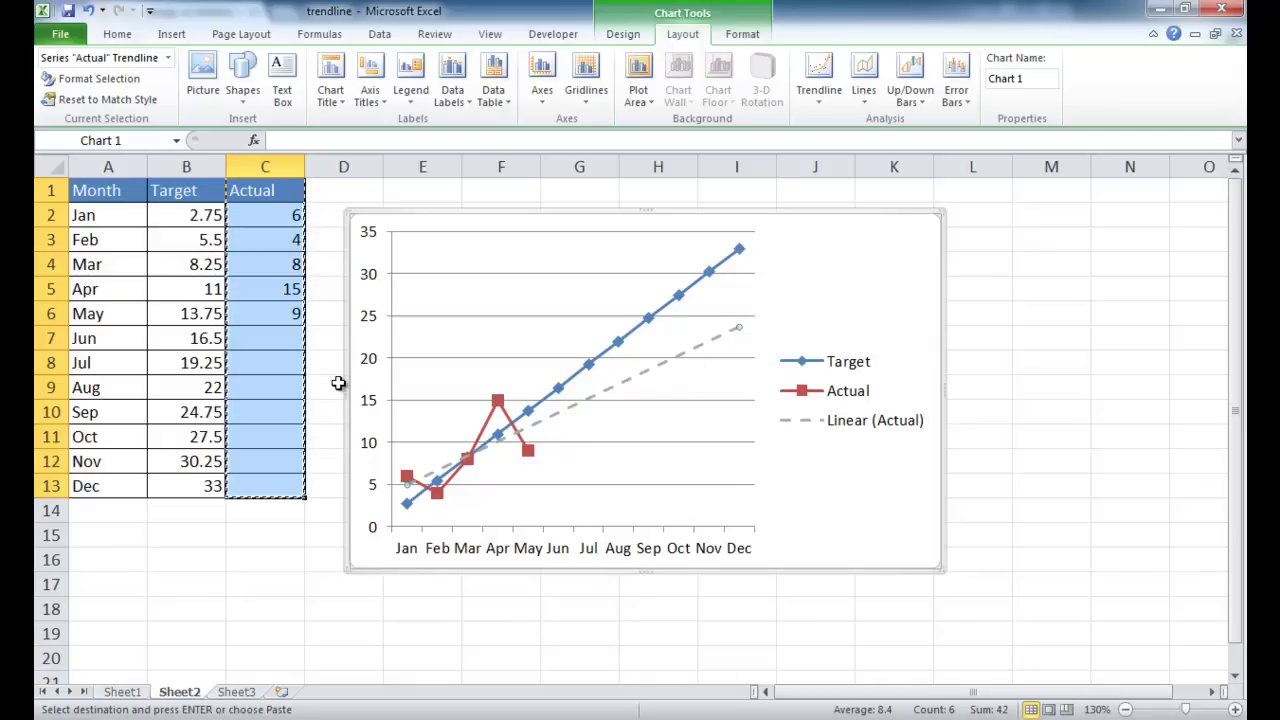
Step: Add another trendline to the Actual series as a Moving Average with period 2
click(290, 314)
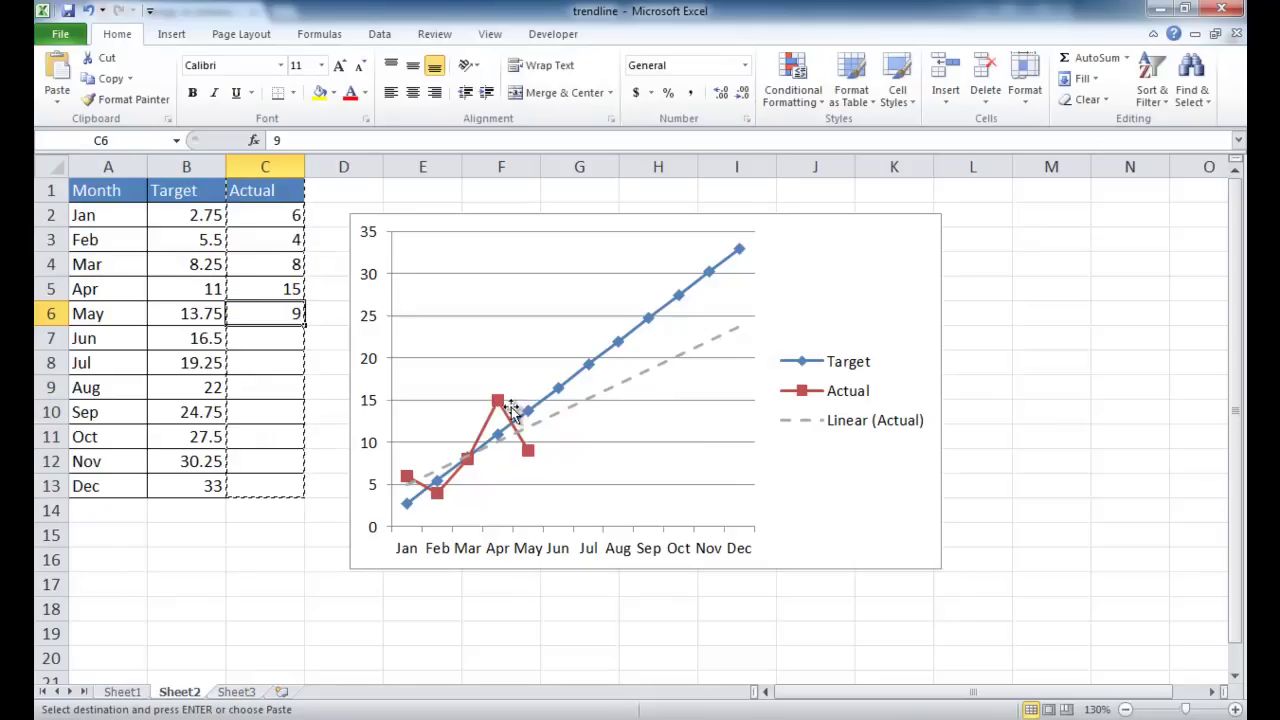
mouse_move(503, 410)
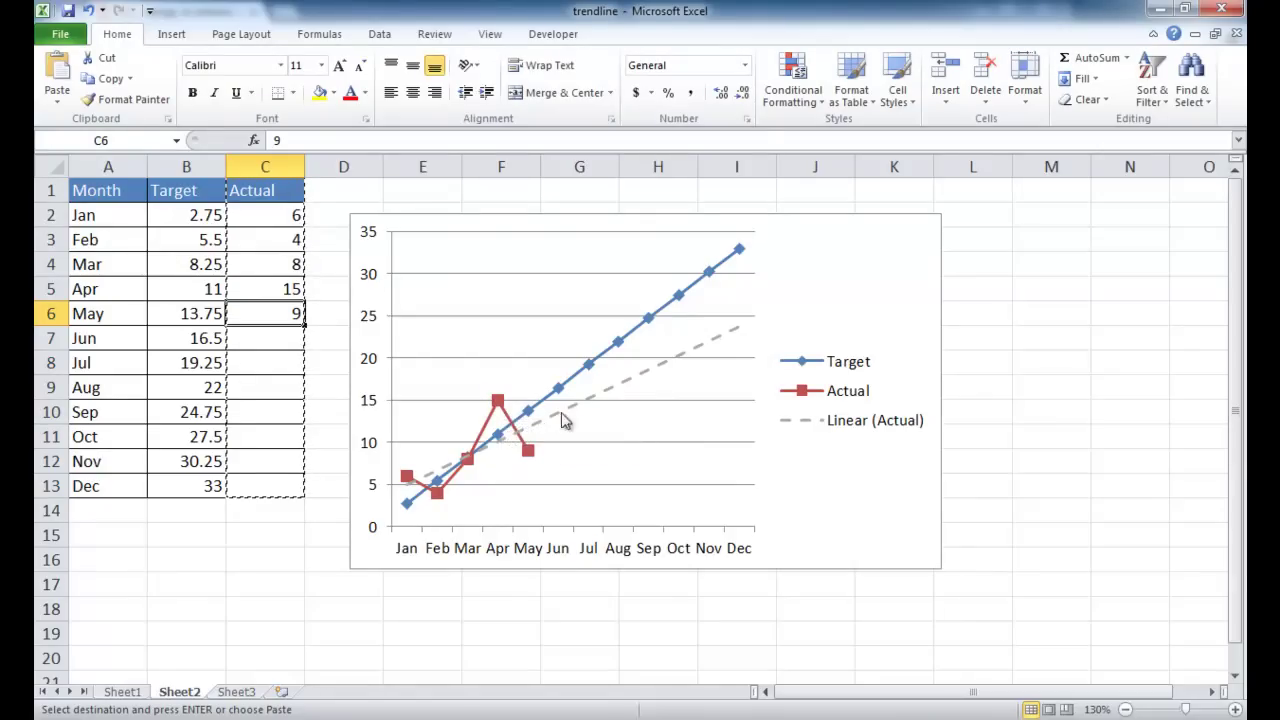
click(502, 408)
right_click(502, 408)
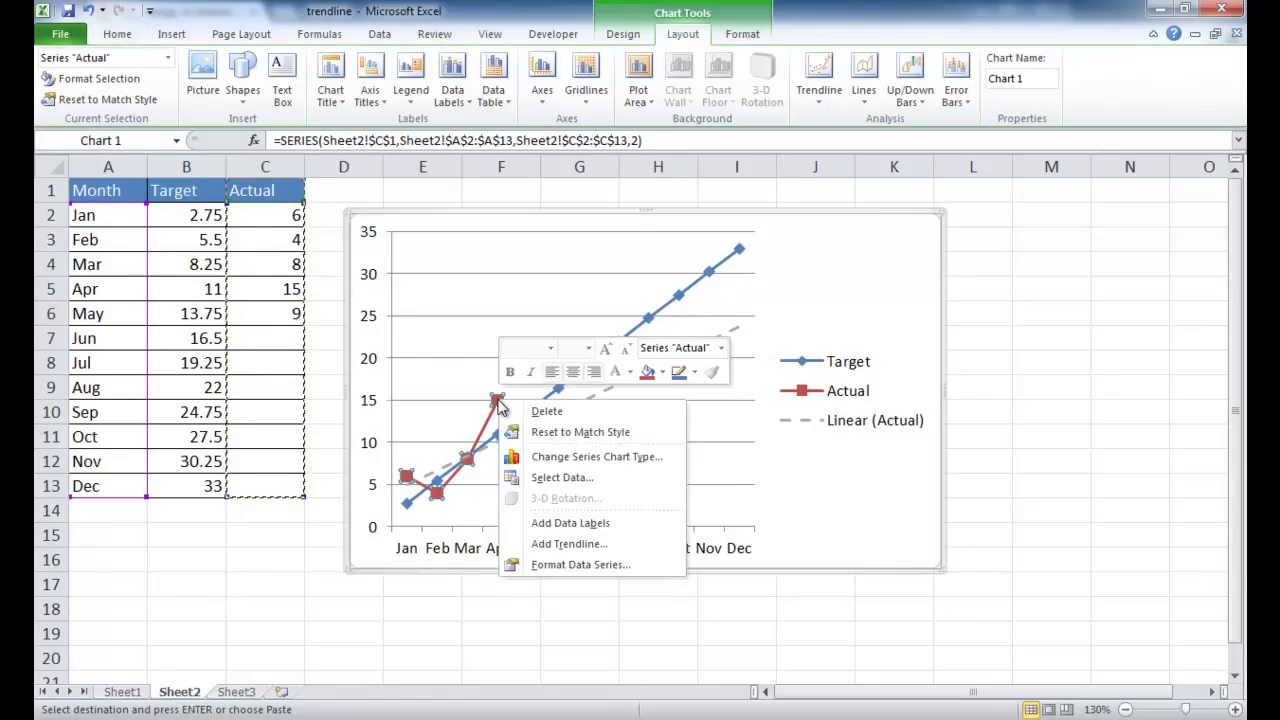
click(559, 543)
drag(636, 122, 876, 137)
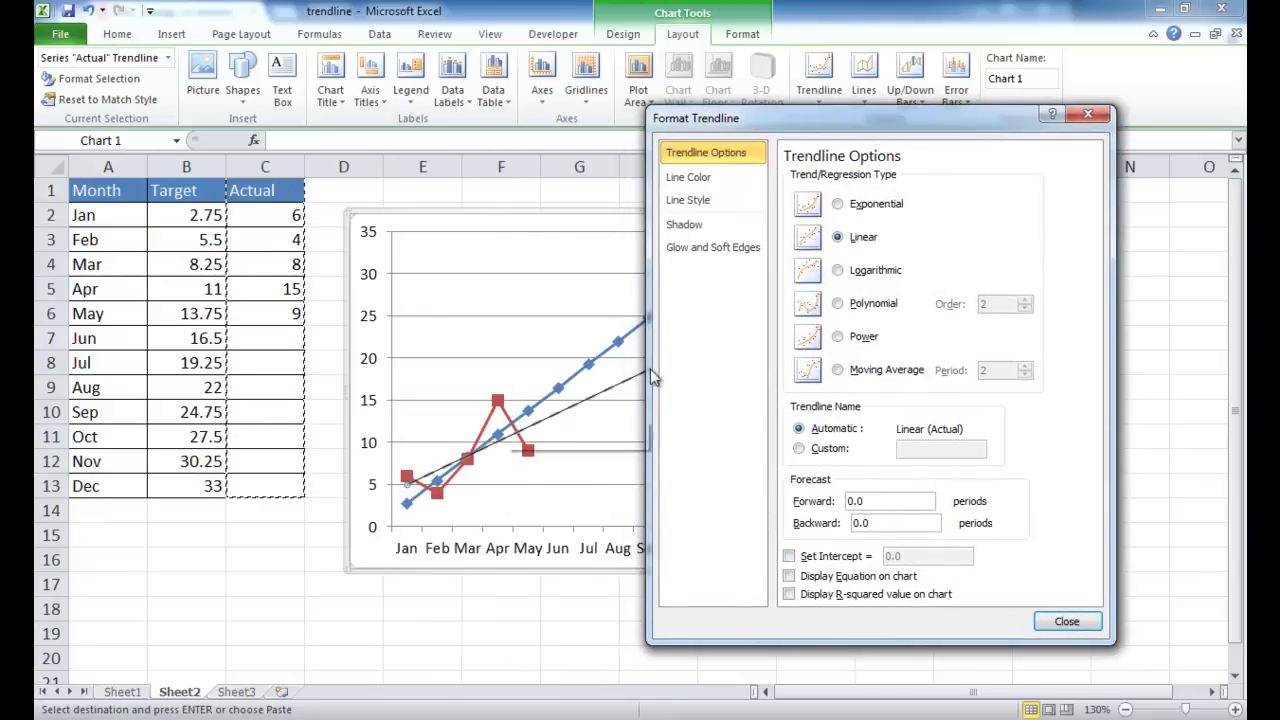
click(850, 372)
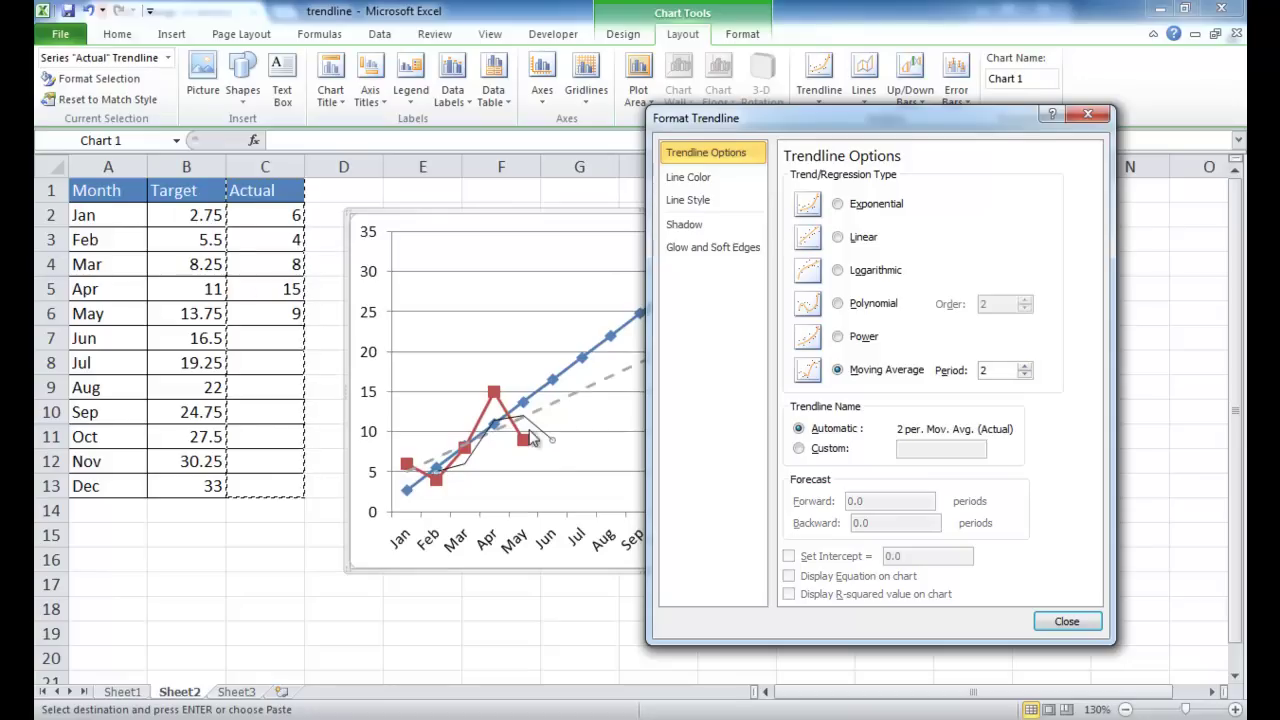
click(1084, 627)
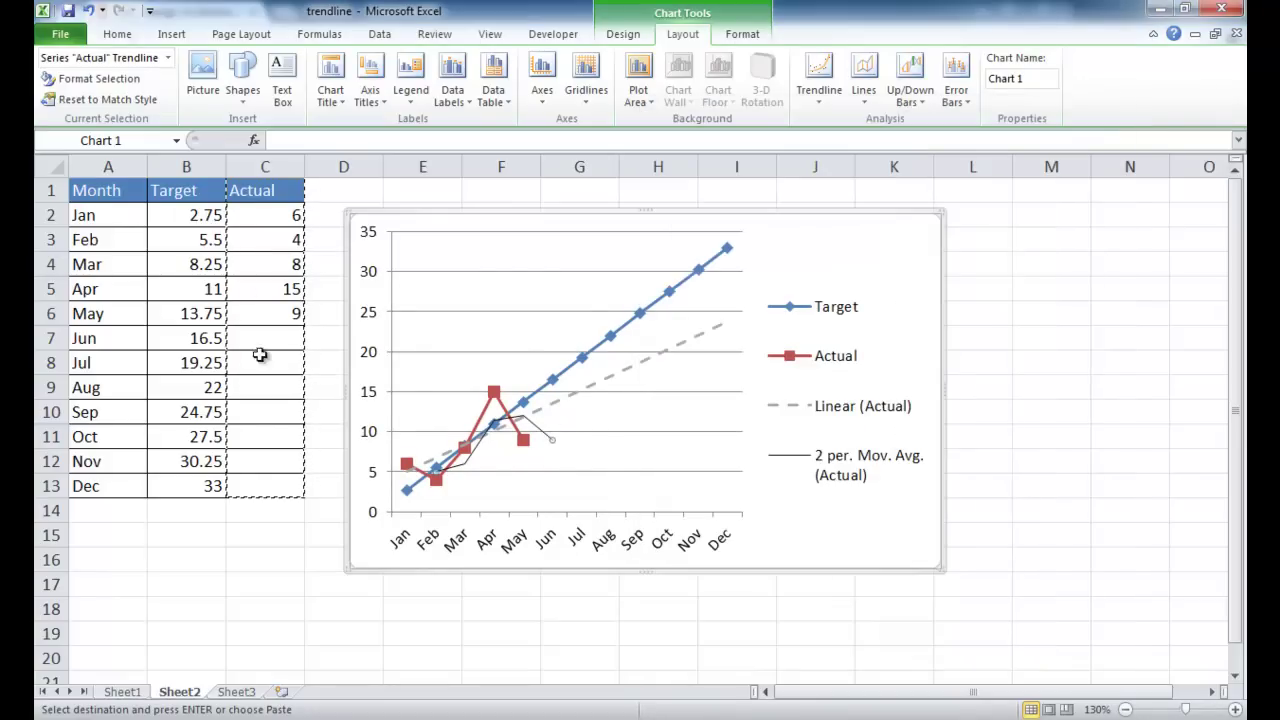
Step: Cancel the pending copy and enter Actual values 25 for Jun in C7 and 19 for Jul in C8
click(259, 337)
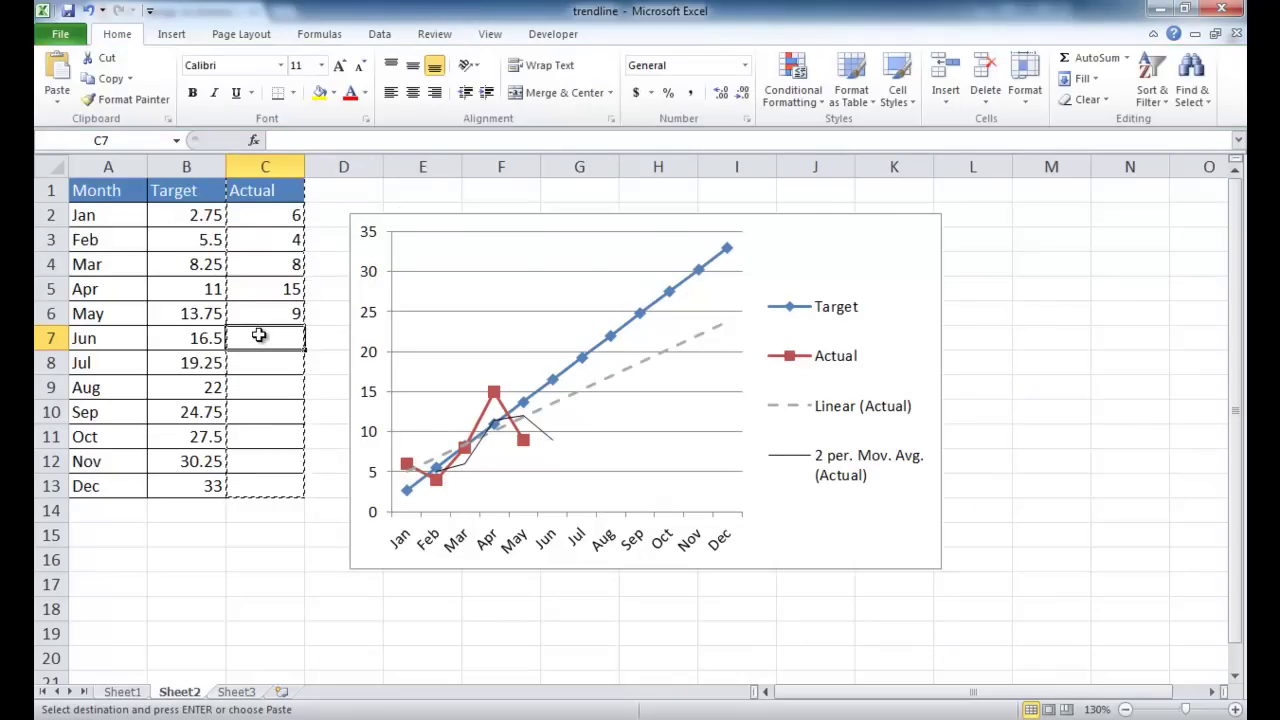
key(Escape)
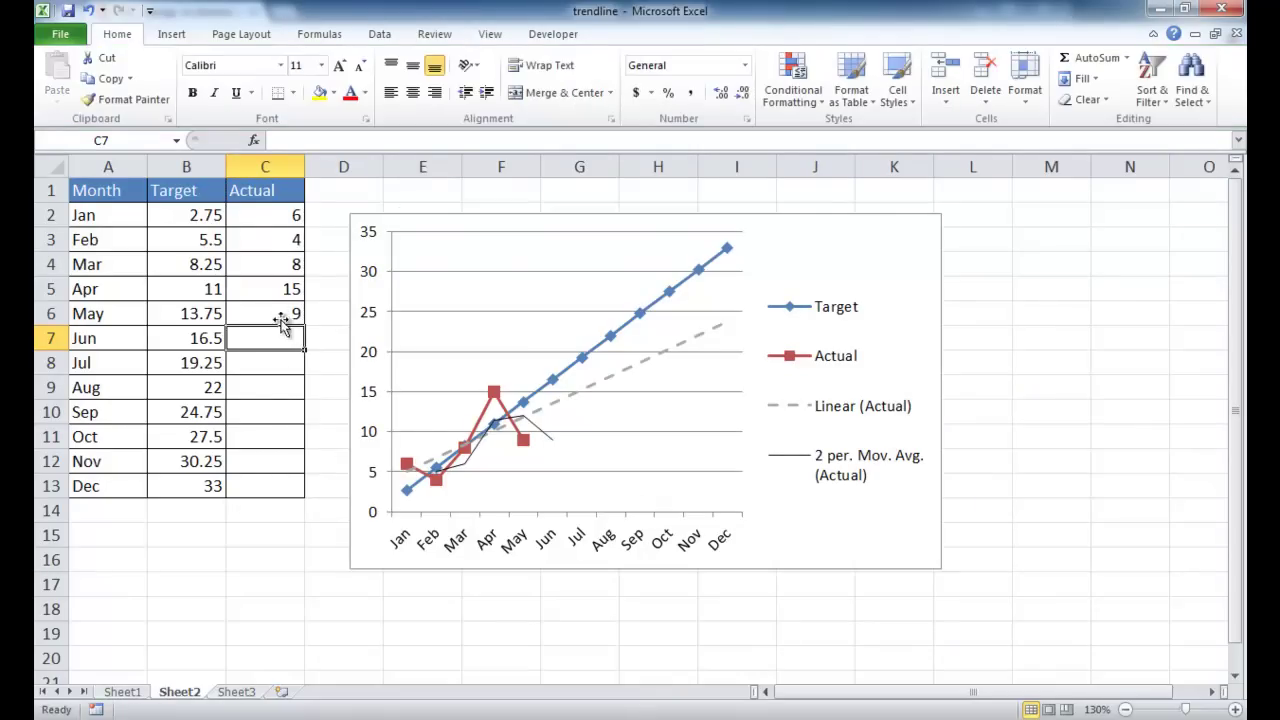
click(281, 312)
click(272, 341)
text(25)
click(287, 360)
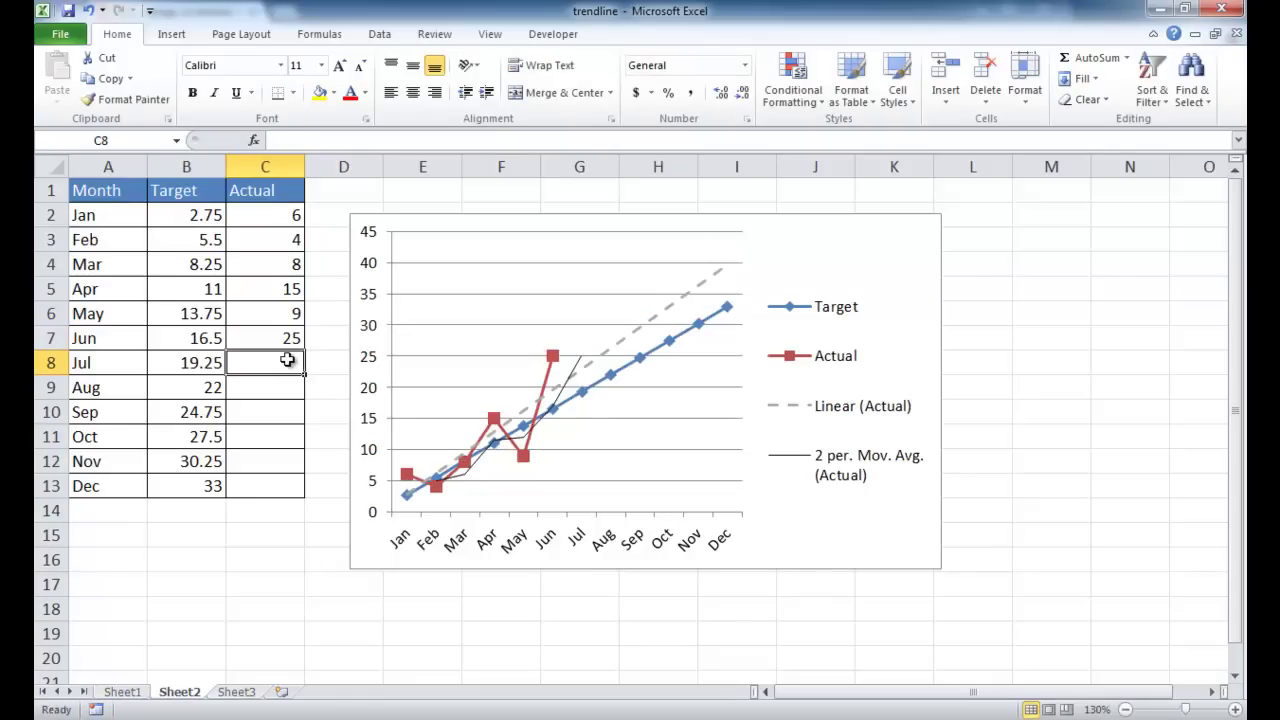
text(19)
key(Return)
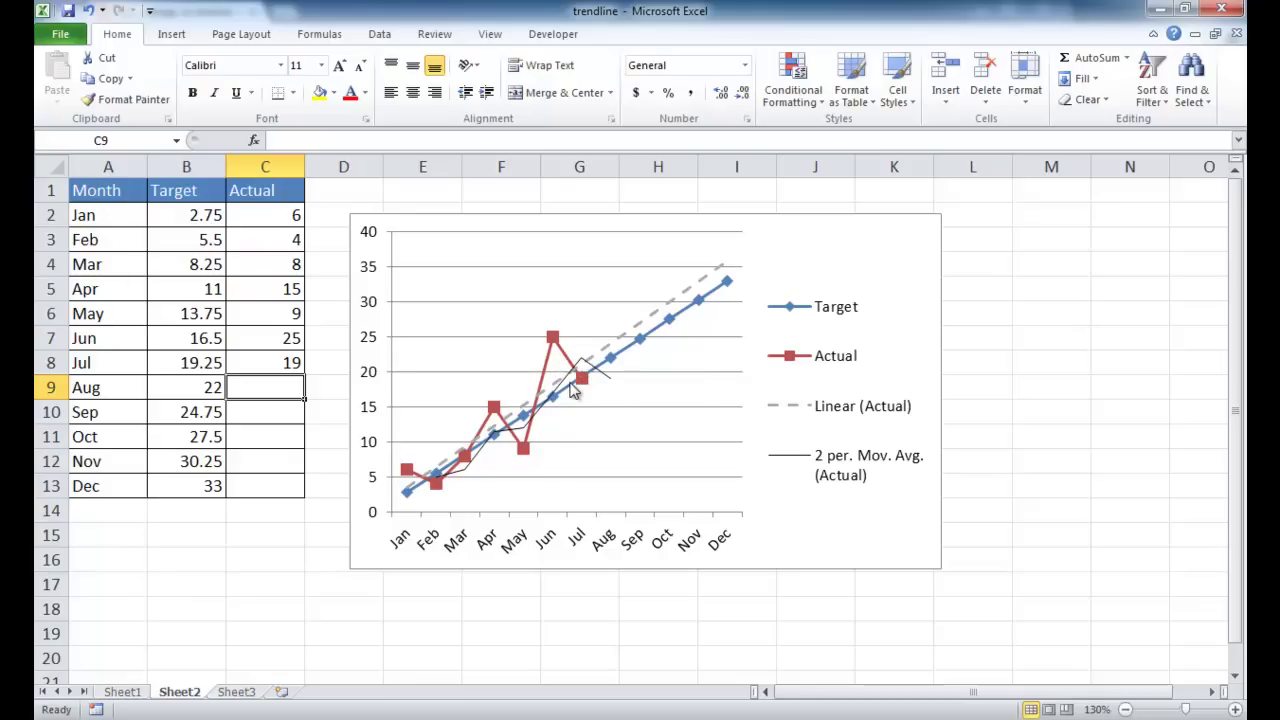
mouse_move(572, 390)
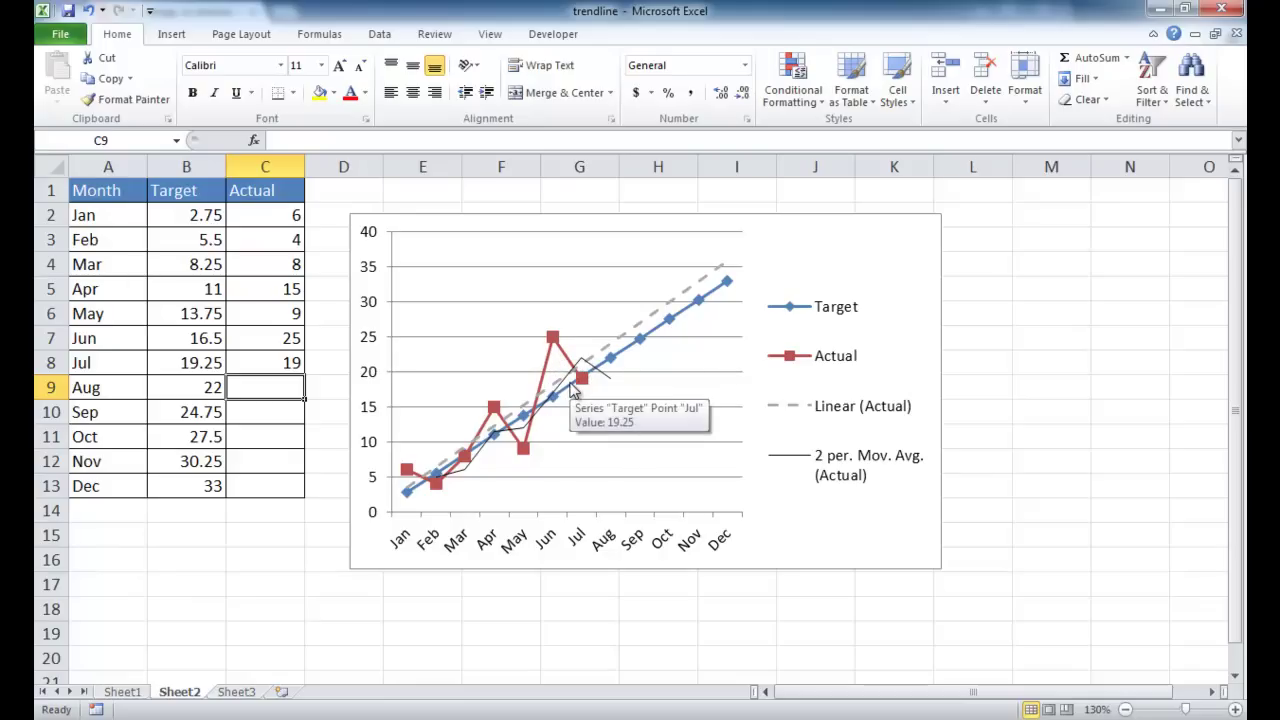